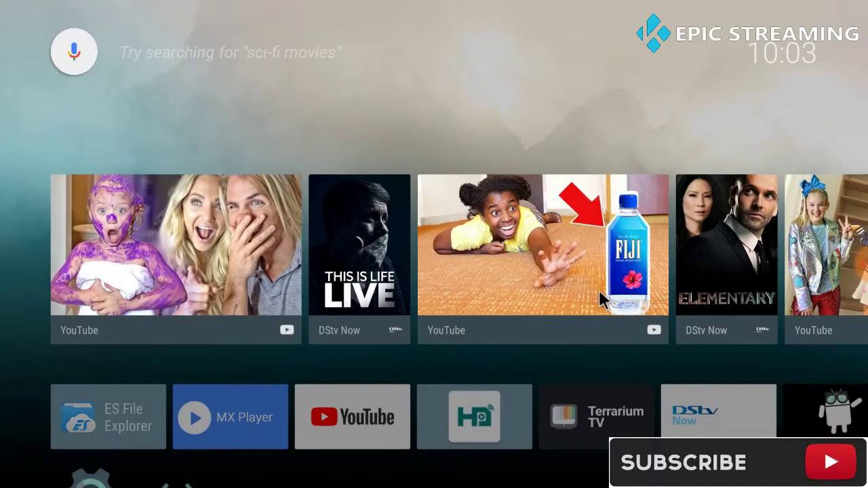
Launch Downloader from Settings > Apps, using its entry among the downloaded apps
key(Down)
key(Down)
key(Down)
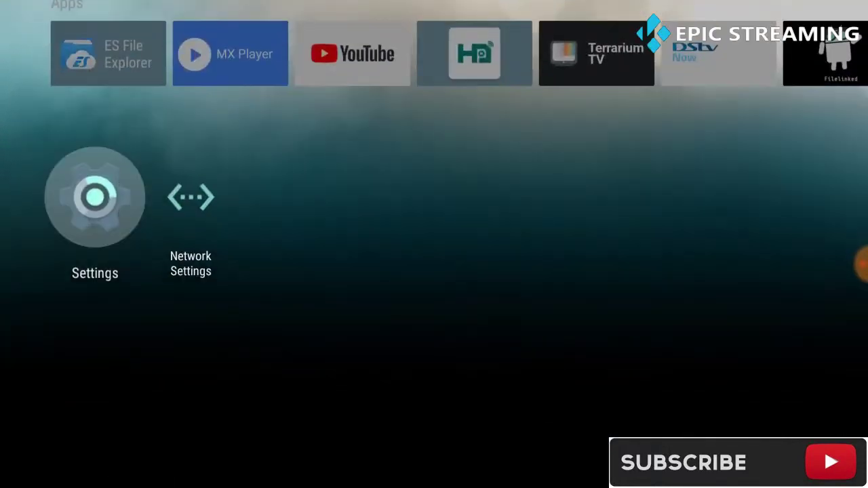
key(Return)
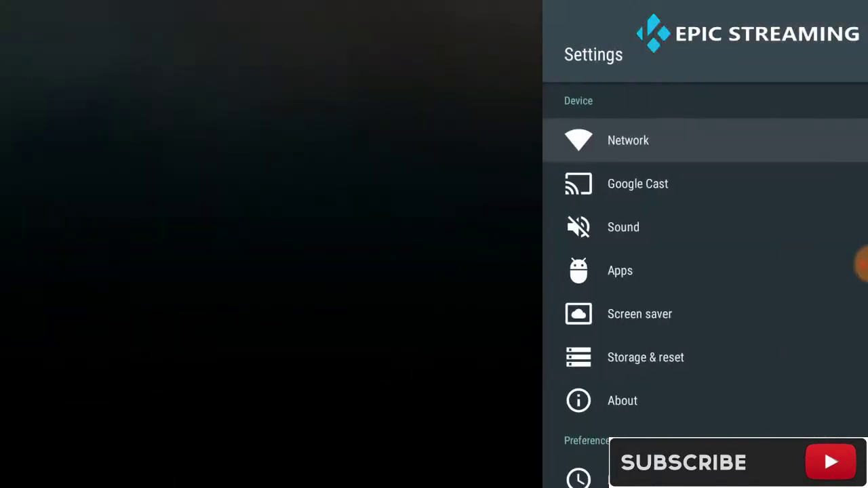
key(Down)
key(Down)
key(Down)
key(Down)
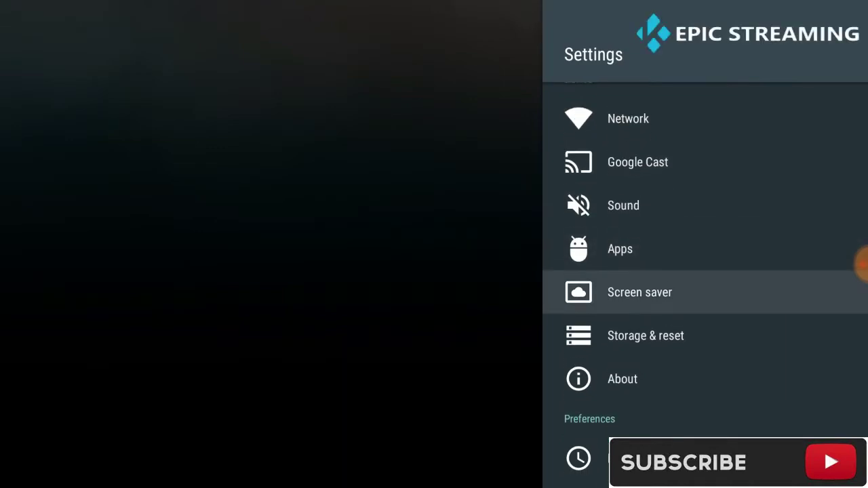
key(Up)
key(Return)
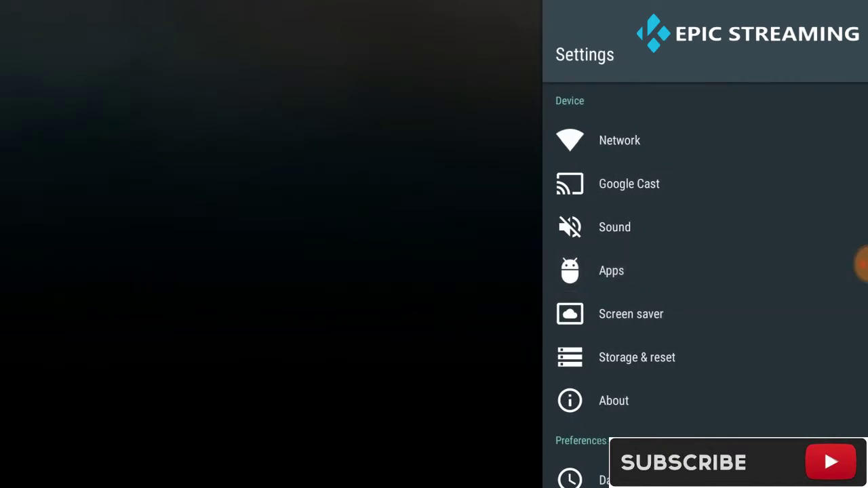
key(Down)
key(Down)
key(Down)
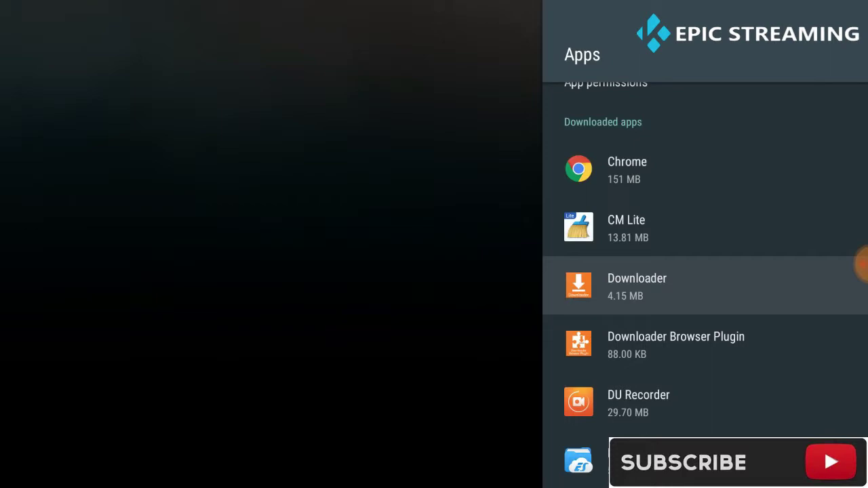
key(Return)
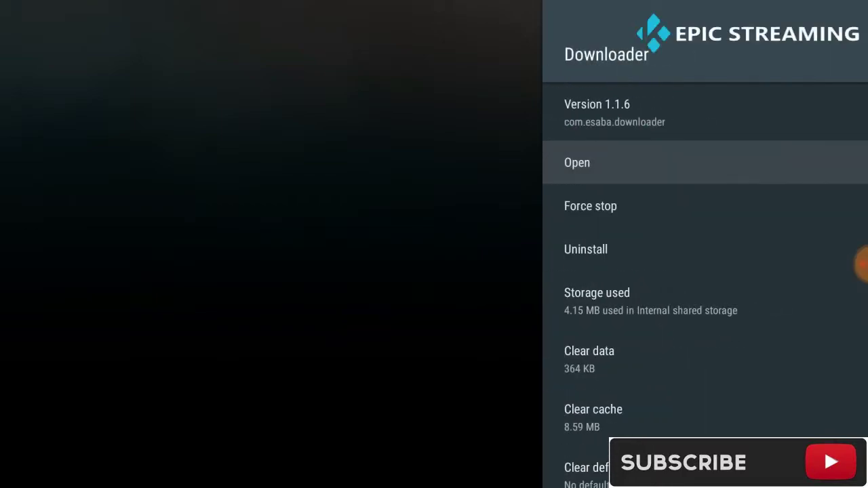
key(Return)
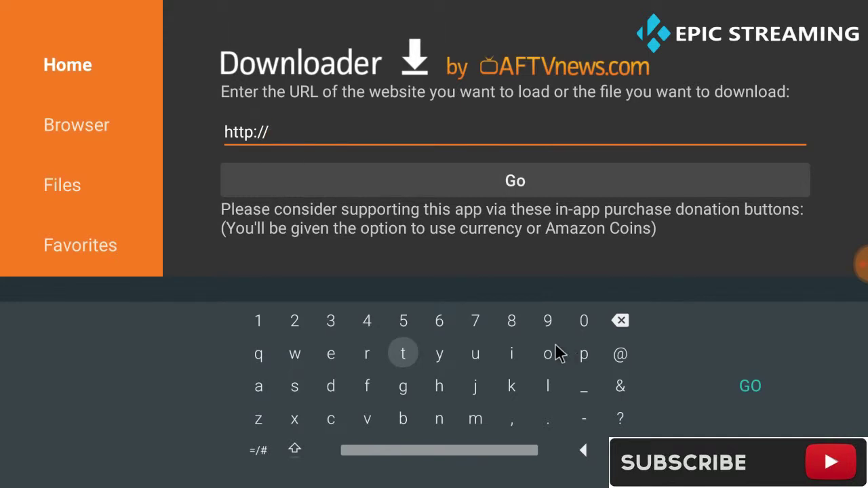
text(bit.l)
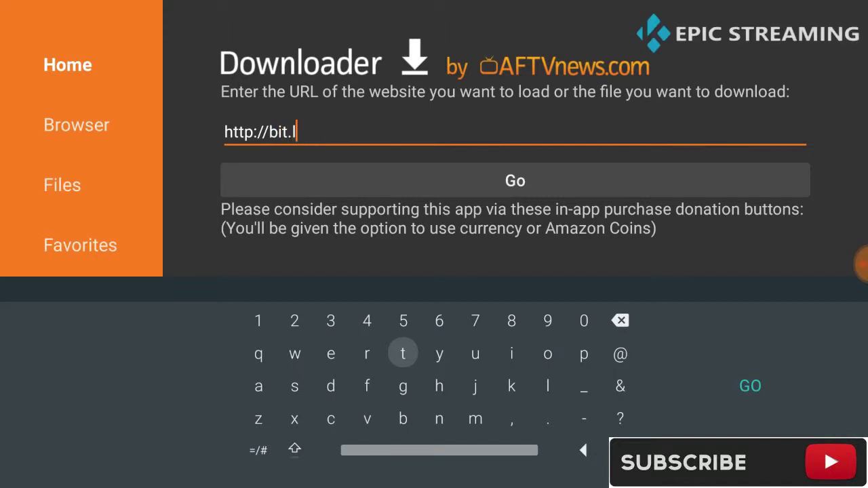
text(y/)
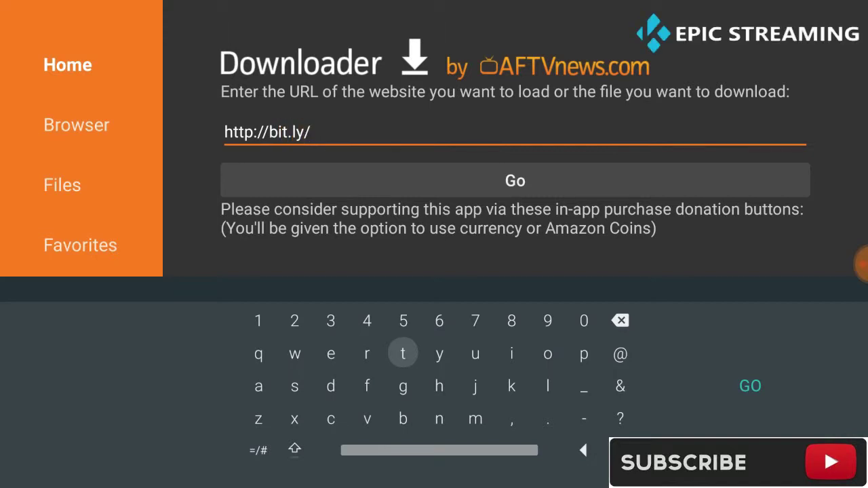
text(epiccleaner)
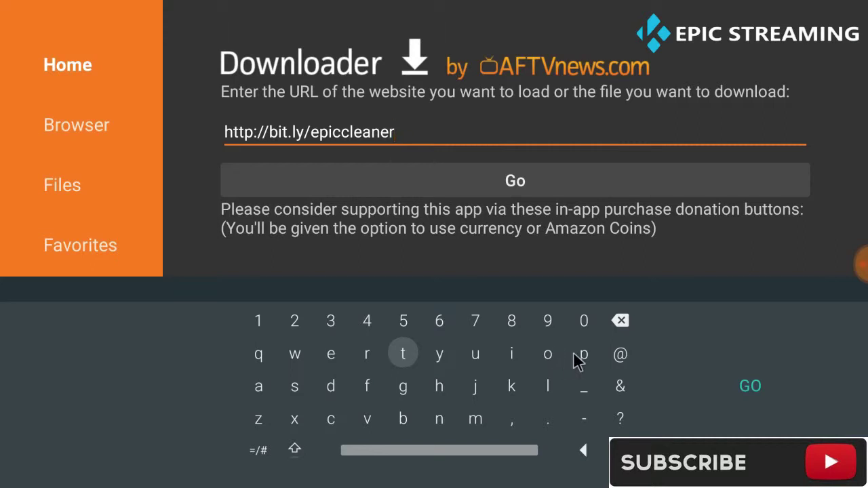
key(Right)
key(Right)
key(Right)
Download the epiccleaner package, install the CM Lite update, and return to Downloader's download dialog
key(Return)
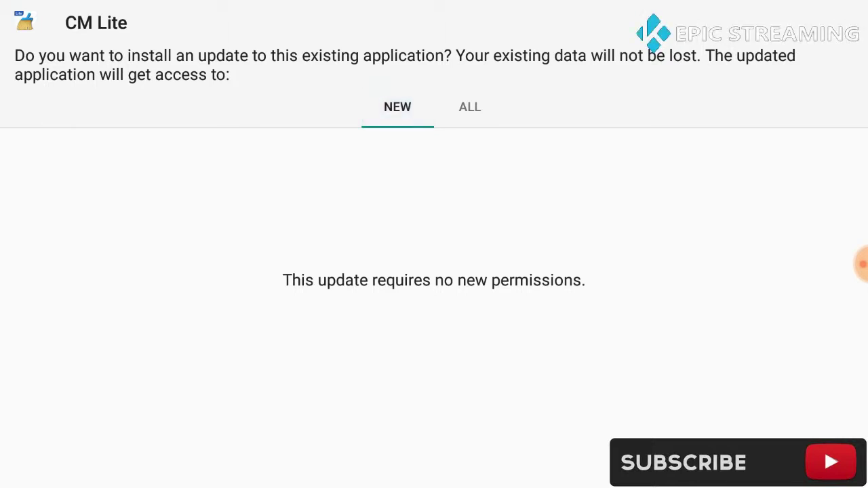
key(Return)
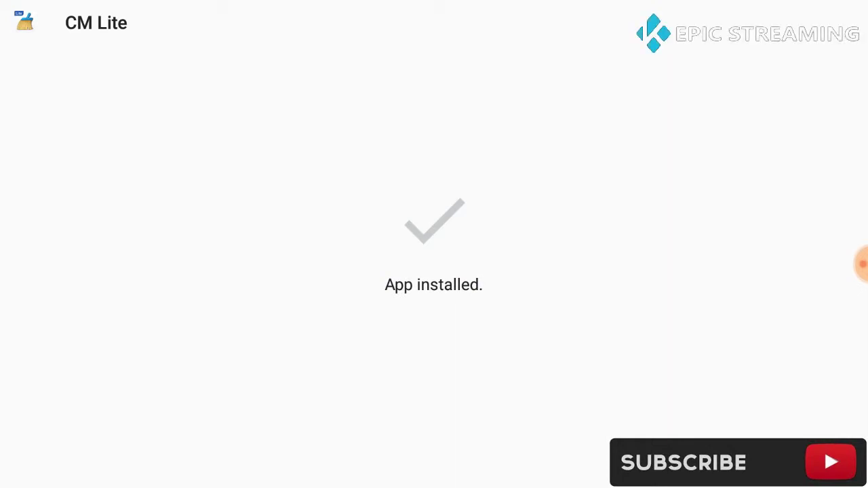
key(Escape)
key(Right)
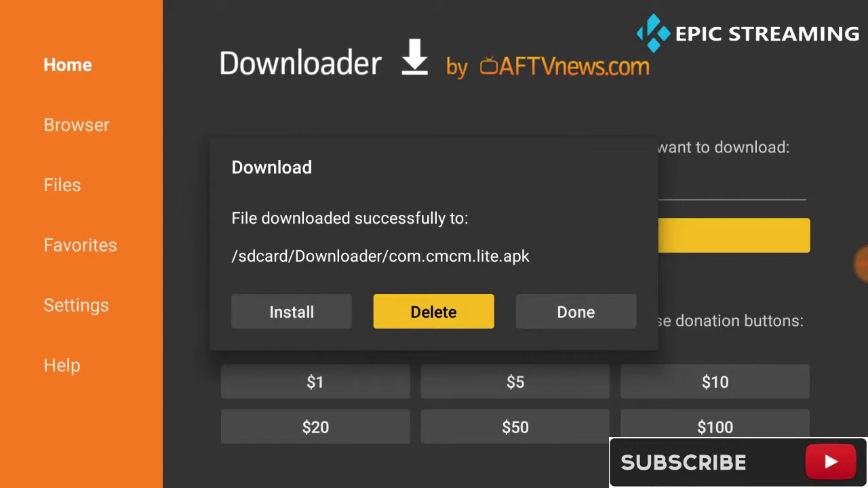
Delete the downloaded CM Lite package file and confirm the deletion
key(Return)
key(Left)
key(Return)
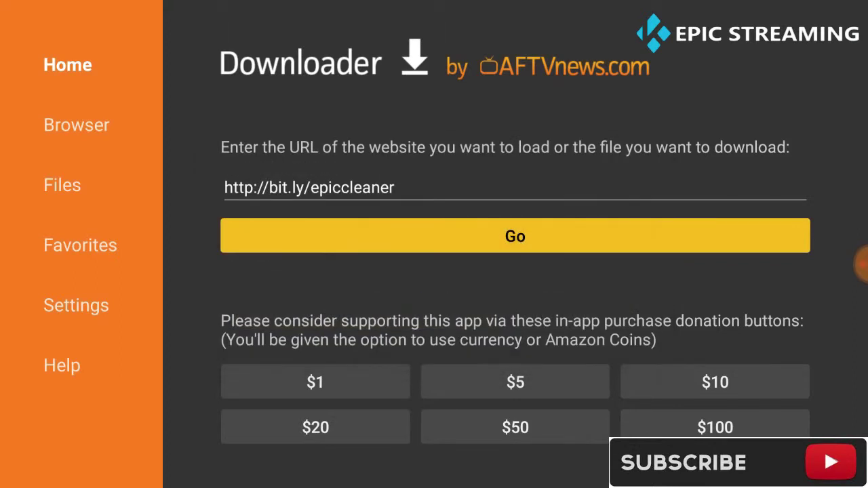
key(Up)
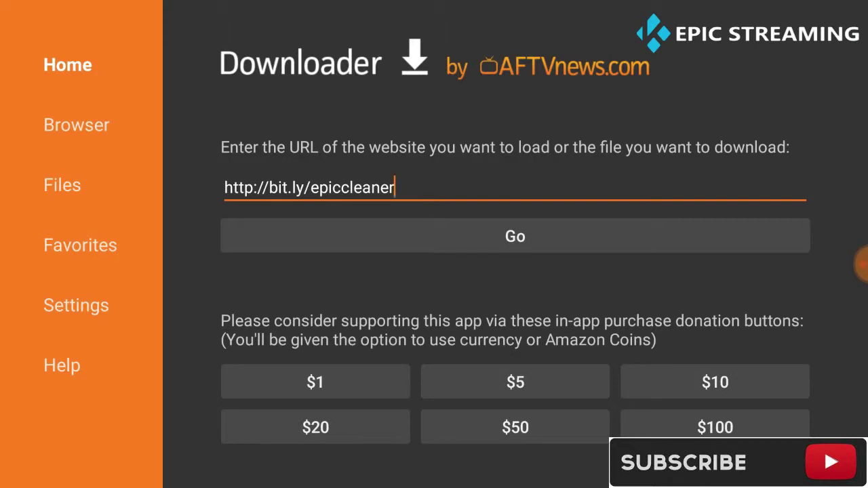
key(BackSpace)
key(BackSpace)
key(BackSpace)
key(BackSpace)
key(BackSpace)
key(BackSpace)
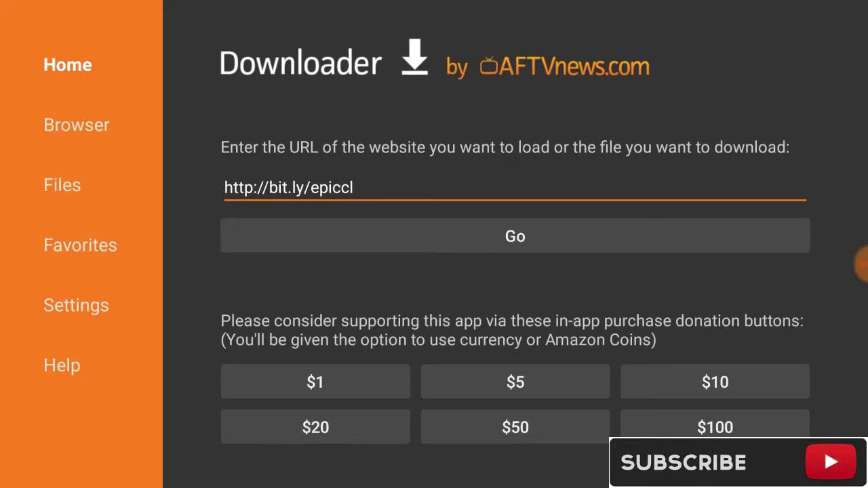
key(BackSpace)
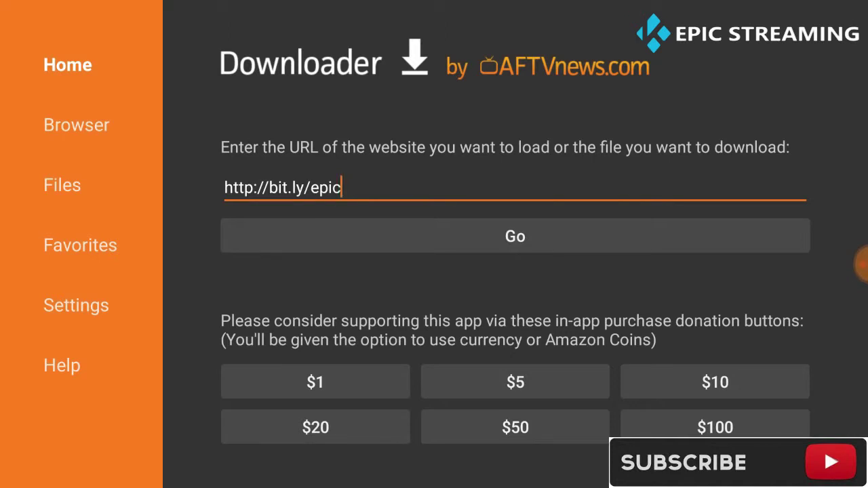
text(set)
key(Down)
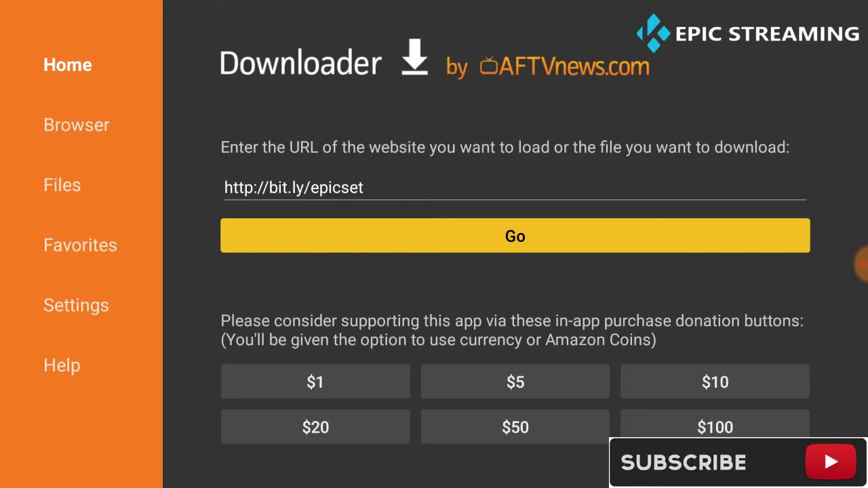
key(Return)
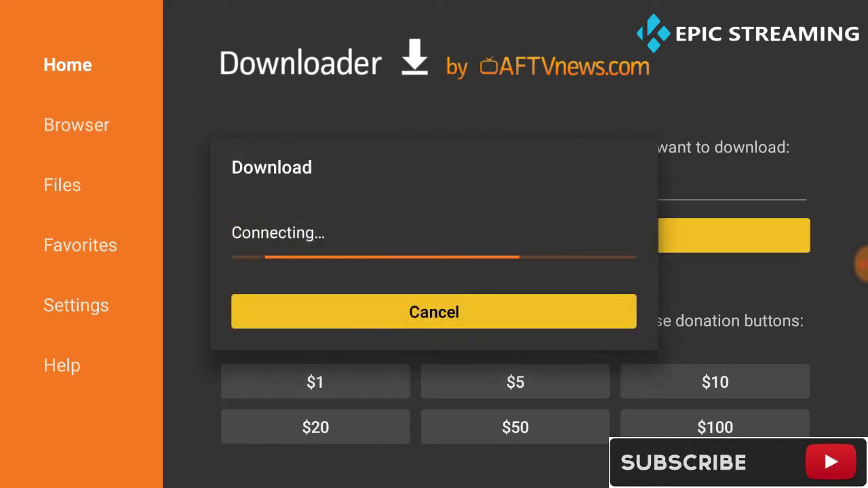
Install the Set Orientation update and return to Downloader's download-complete dialog
key(Return)
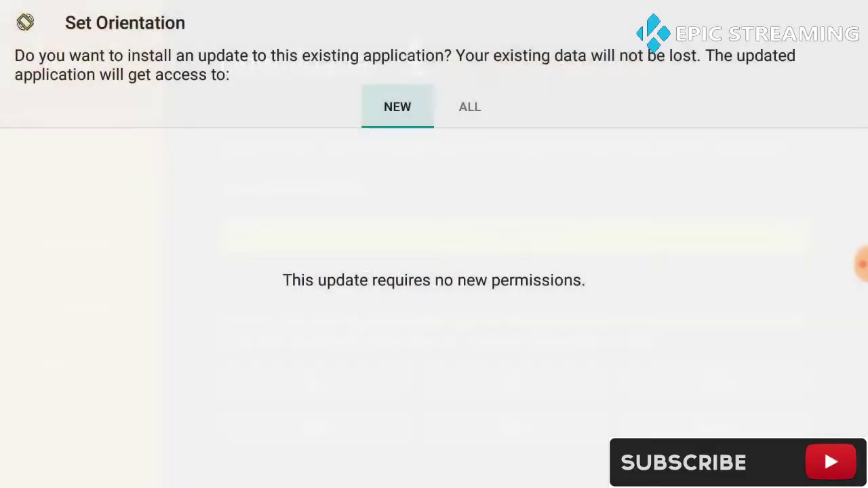
key(Down)
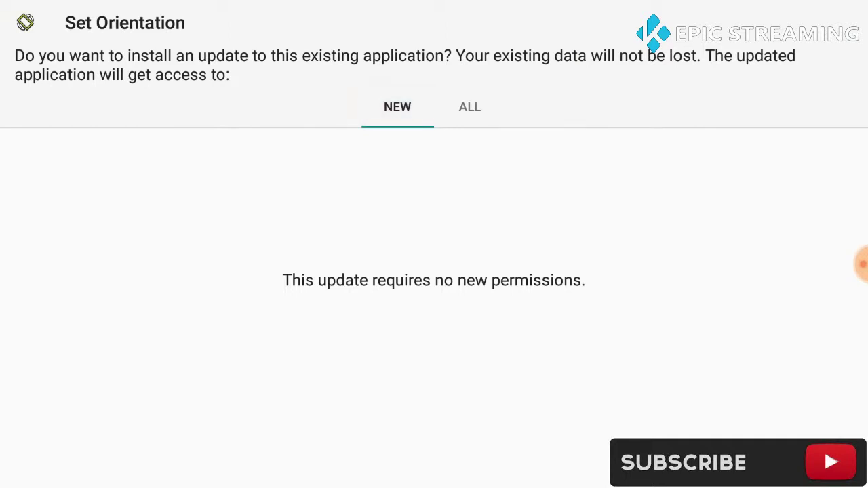
key(Return)
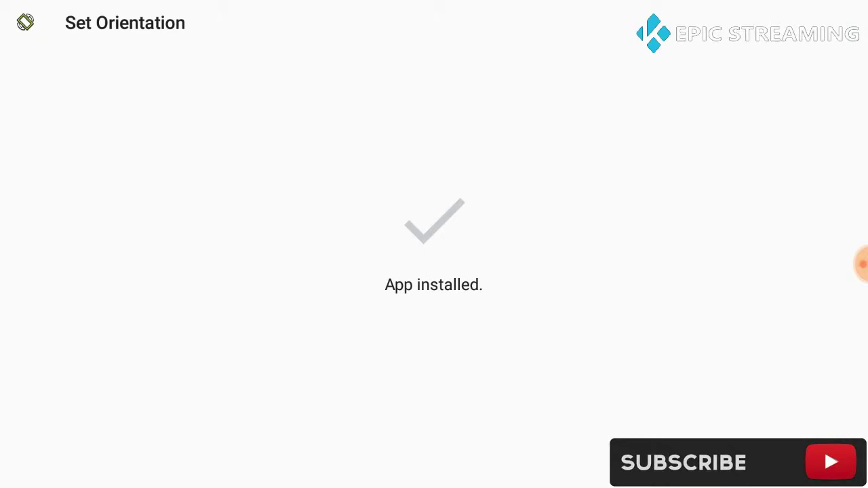
key(Return)
key(Right)
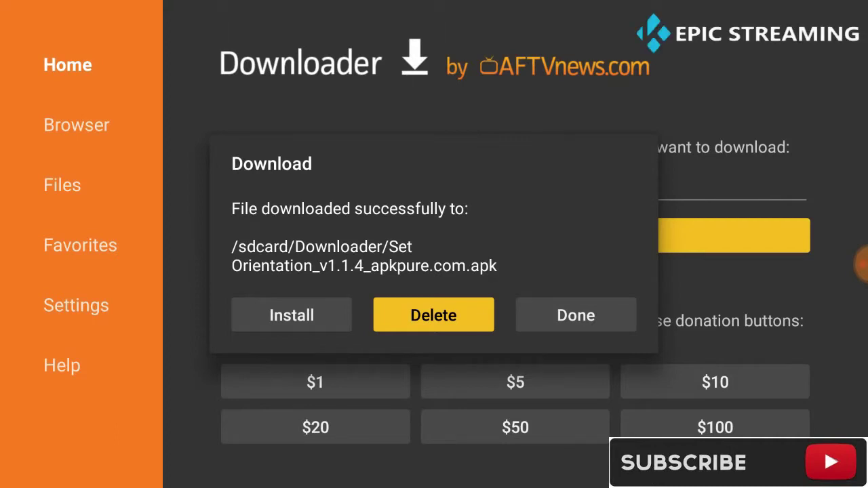
Delete Set Orientation_v1.1.4_apkpure.com.apk and leave Downloader with the Home key
key(Return)
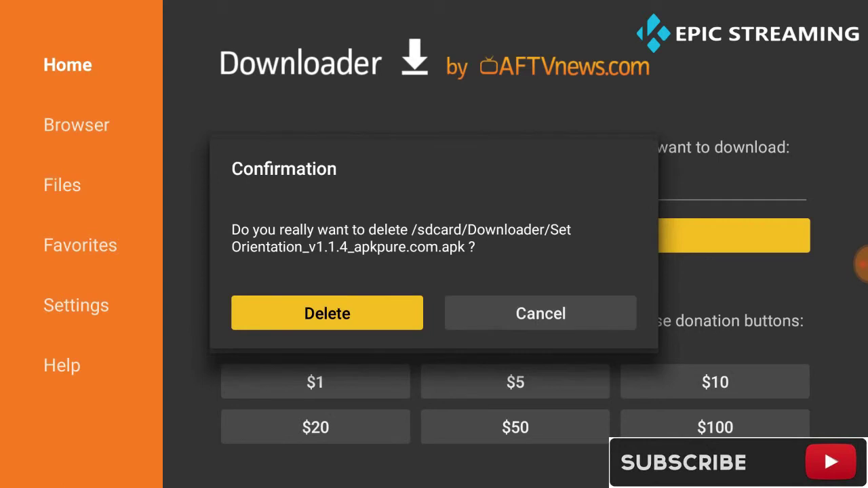
key(Return)
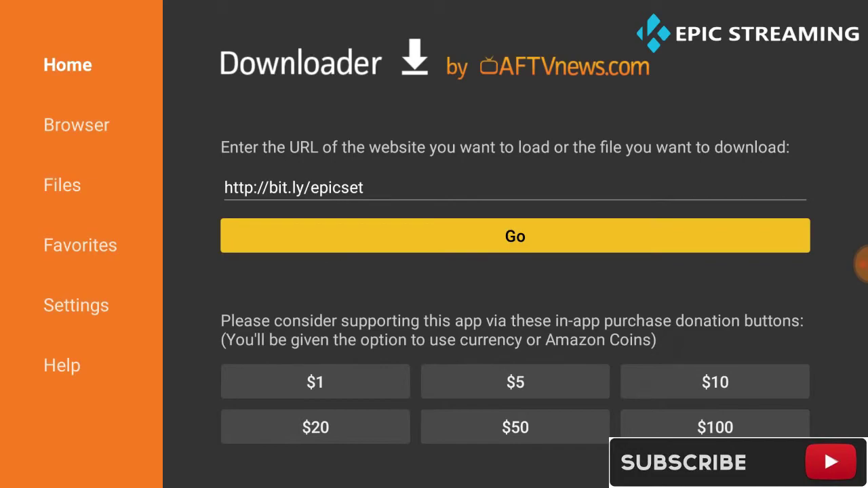
key(Home)
key(Home)
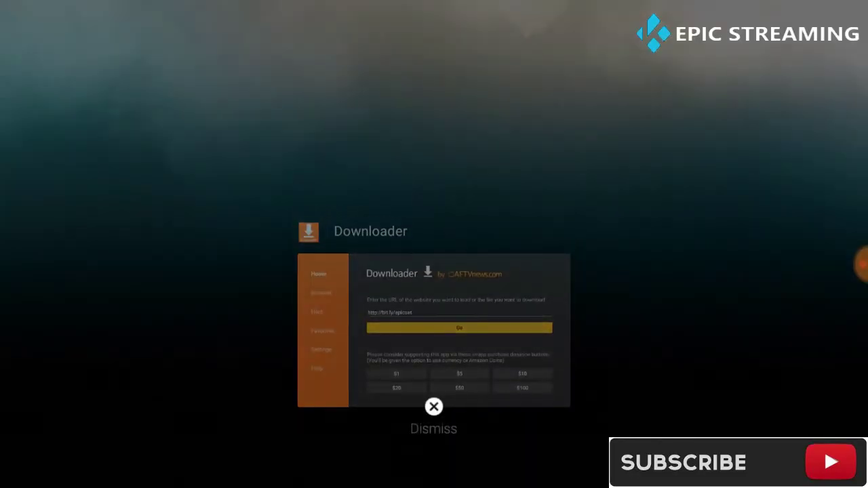
Open Set Orientation 1.1.4 from Settings > Apps in the downloaded apps list
key(Down)
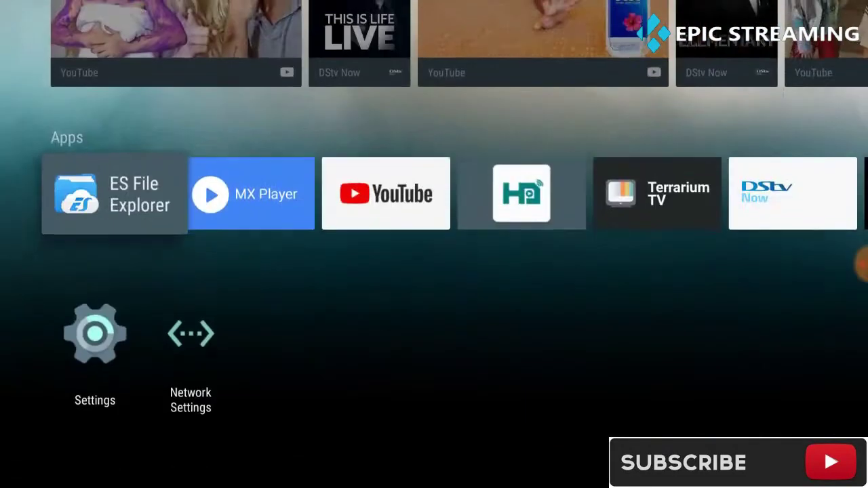
key(Down)
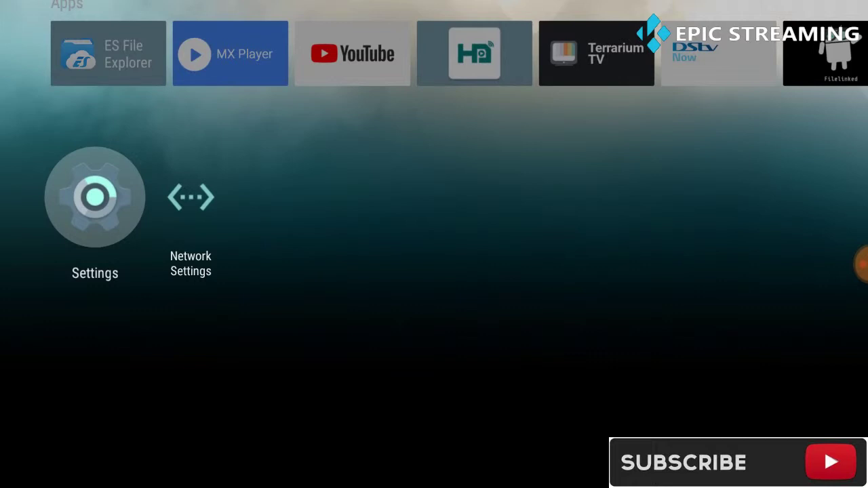
key(Return)
key(Down)
key(Down)
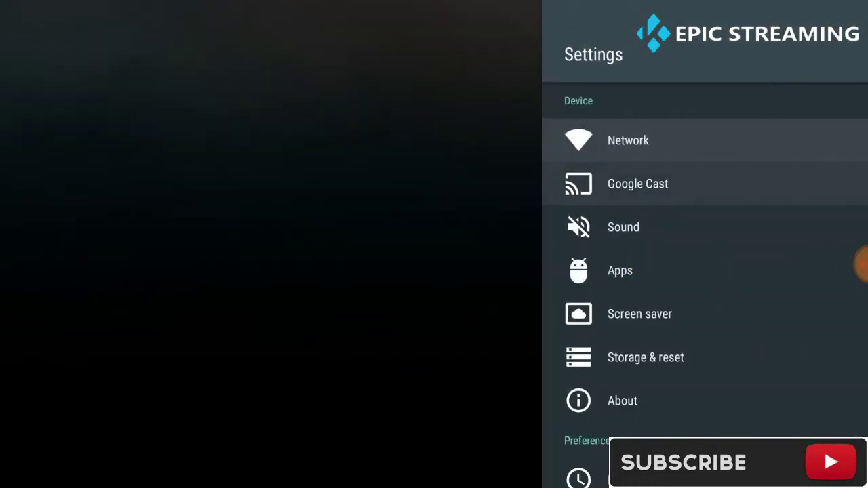
key(Down)
key(Down)
key(Up)
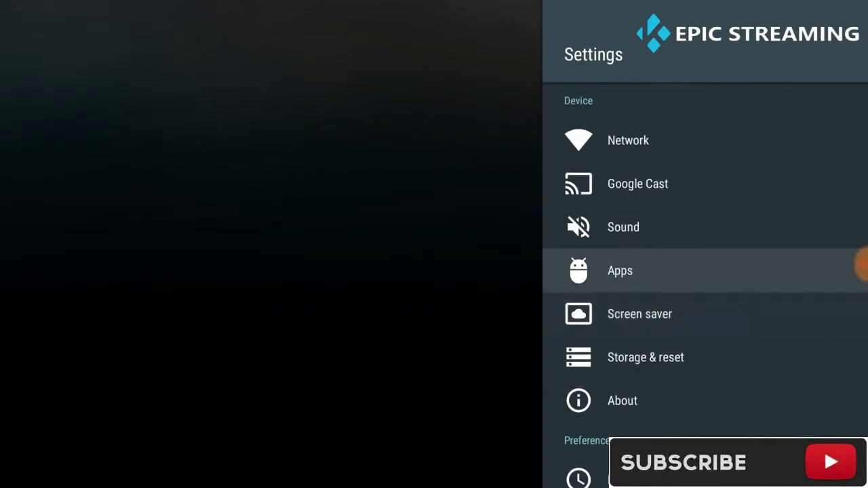
key(Return)
key(Down)
key(Down)
key(Down)
key(Down)
key(Down)
key(Down)
key(Down)
key(Down)
key(Down)
key(Down)
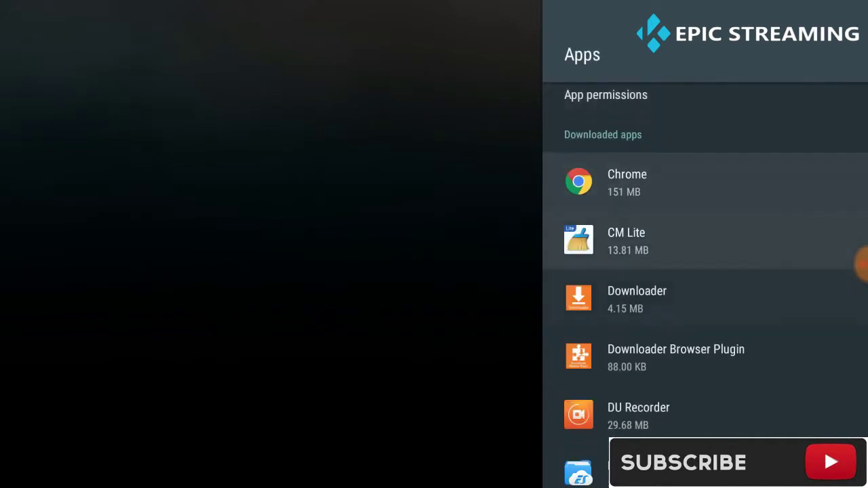
key(Down)
key(Down)
key(Down)
key(Down)
key(Down)
key(Down)
key(Up)
key(Up)
key(Up)
key(Up)
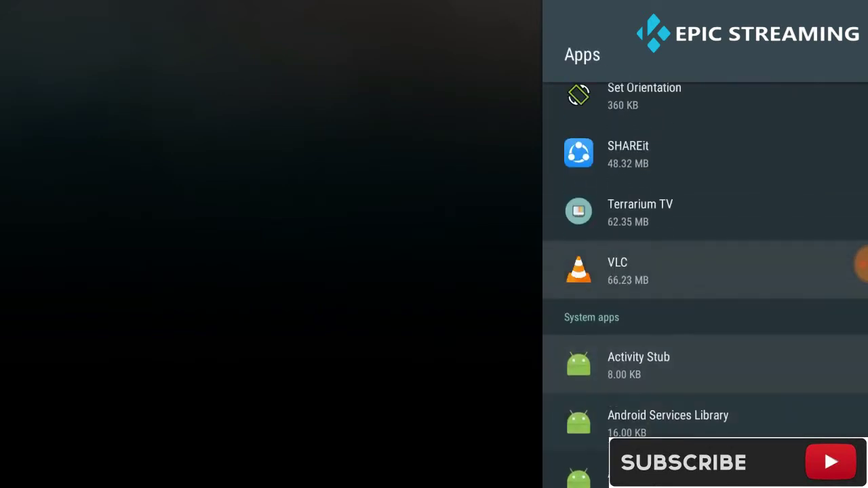
key(Up)
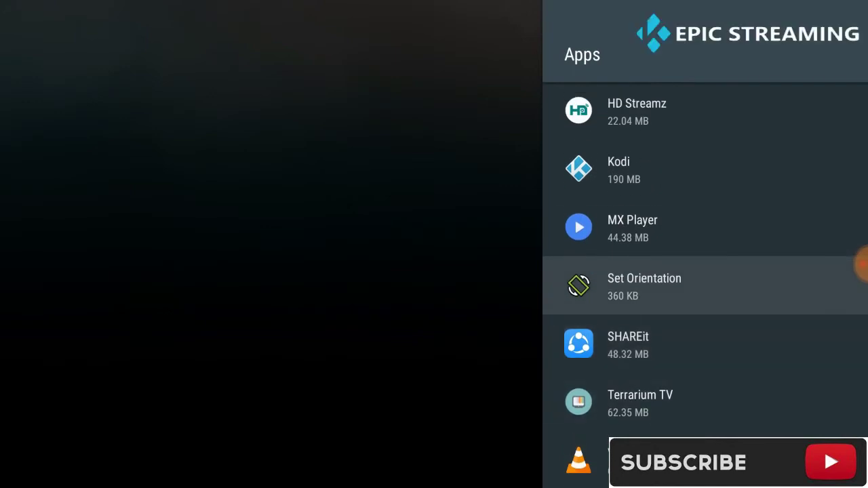
key(Return)
key(Return)
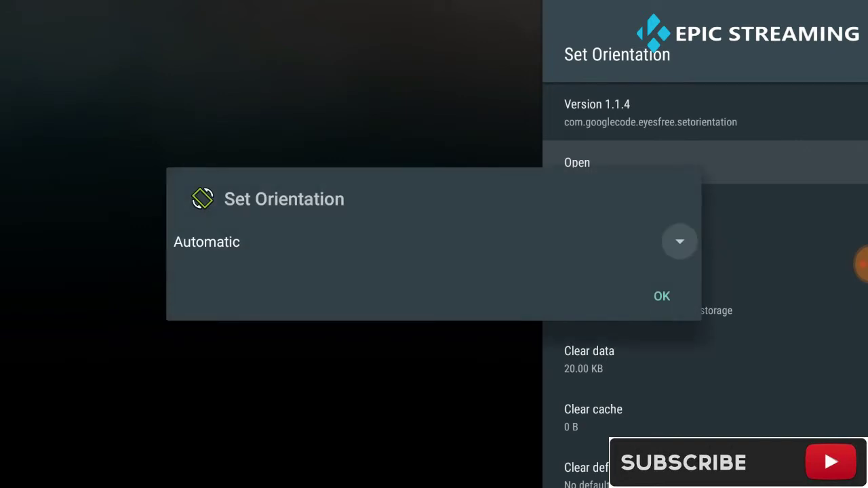
Choose Automatic in Set Orientation's dropdown, confirm with OK, and return to the Apps list
key(Return)
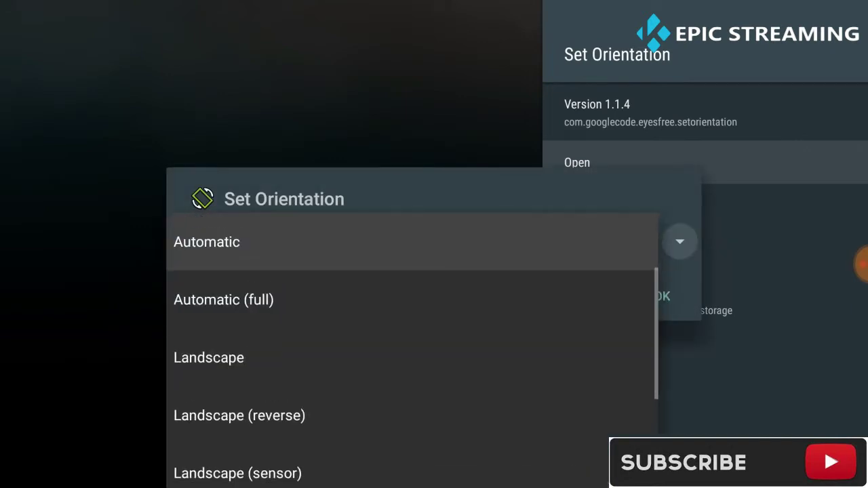
key(Down)
key(Down)
key(Down)
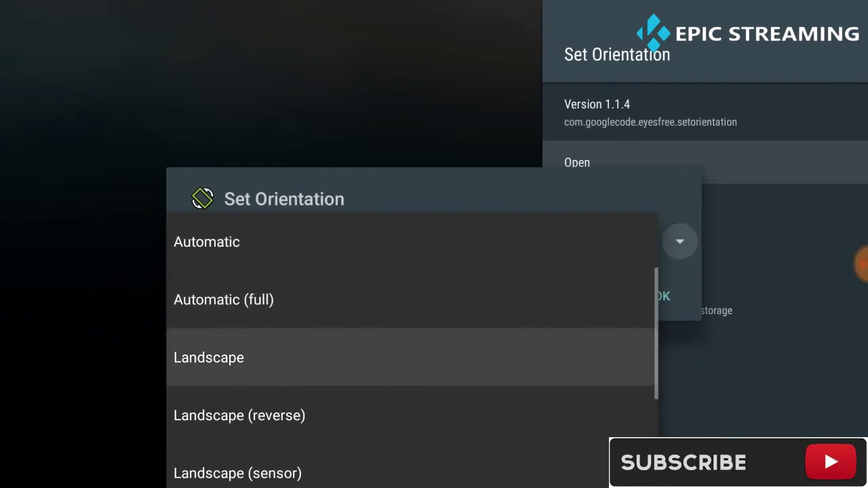
key(Down)
key(Down)
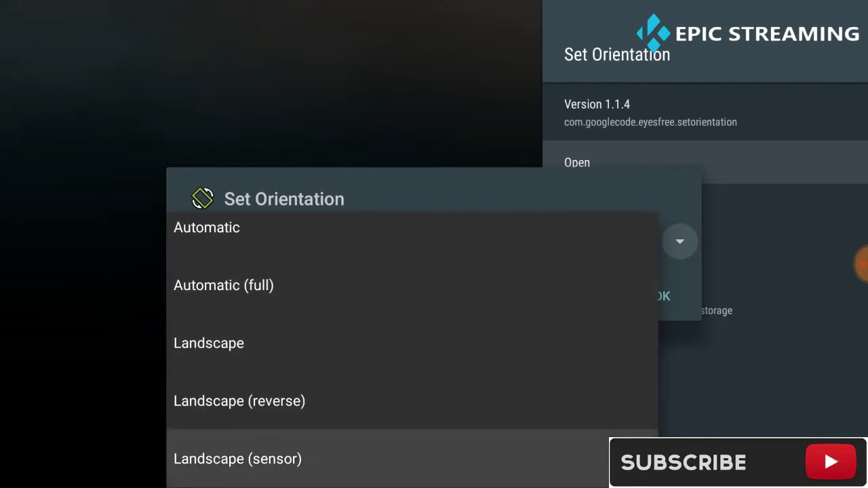
key(Down)
key(Down)
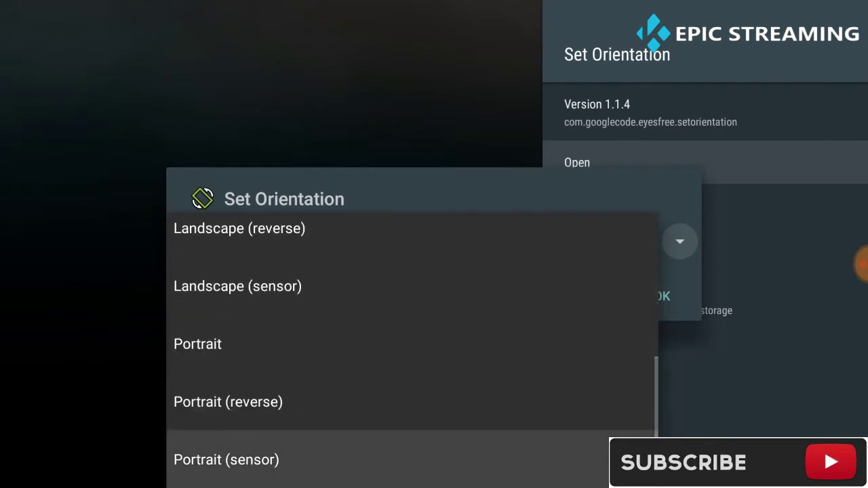
key(Up)
key(Up)
key(Up)
key(Up)
key(Up)
key(Up)
key(Up)
key(Up)
key(Up)
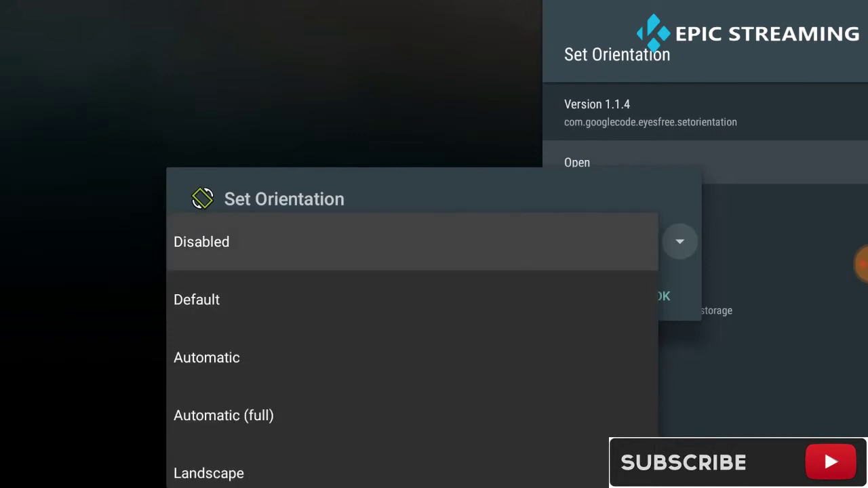
key(Down)
key(Down)
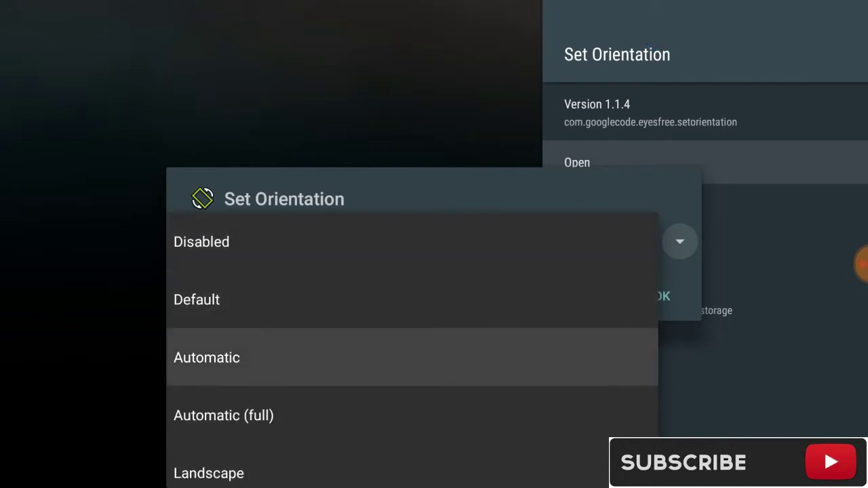
key(Return)
key(Down)
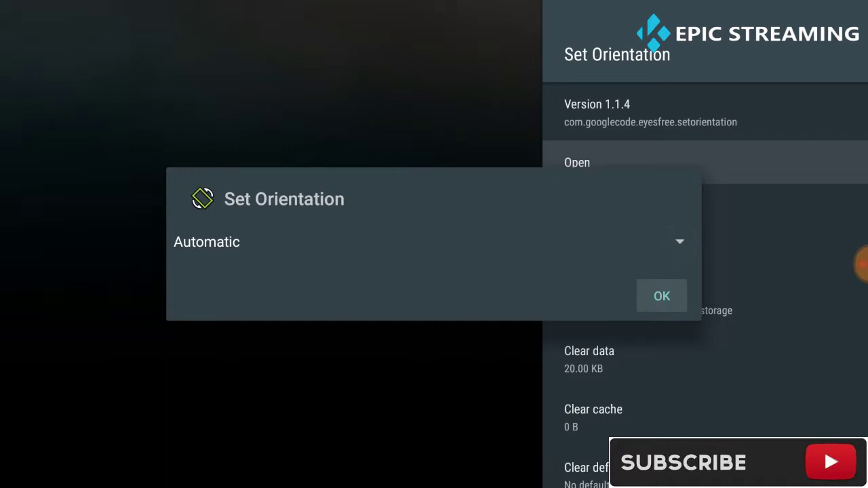
key(Return)
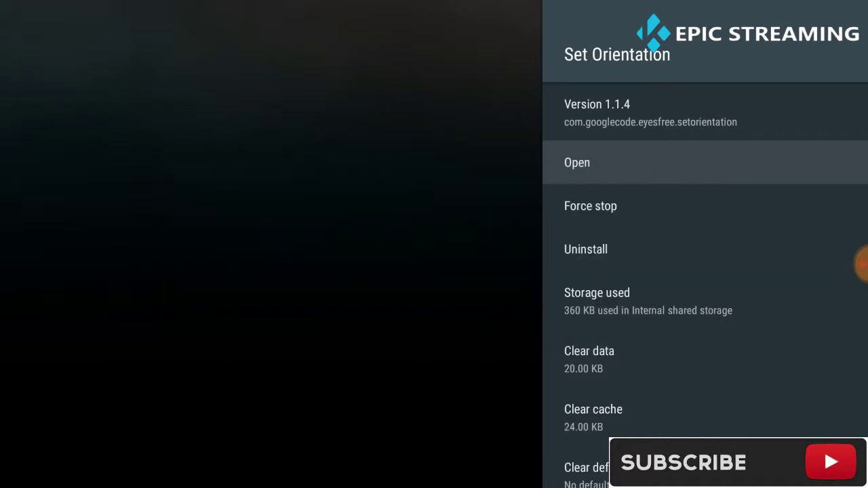
key(Escape)
Open CM Lite from the Apps list, showing 67% storage used and 61% RAM usage
key(Up)
key(Up)
key(Up)
key(Up)
key(Up)
key(Up)
key(Up)
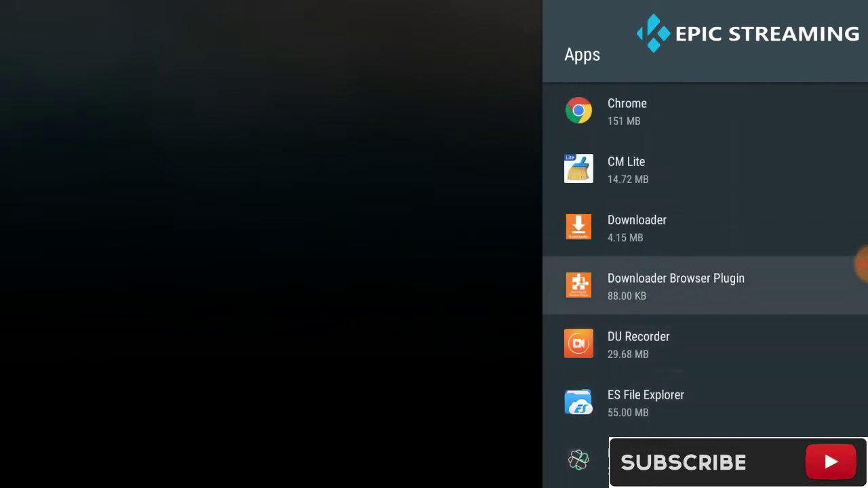
key(Up)
key(Up)
key(Up)
key(Down)
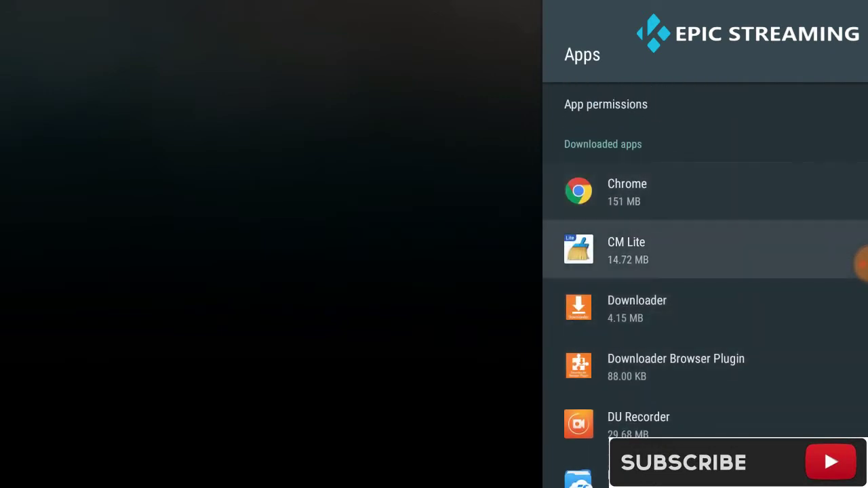
key(Return)
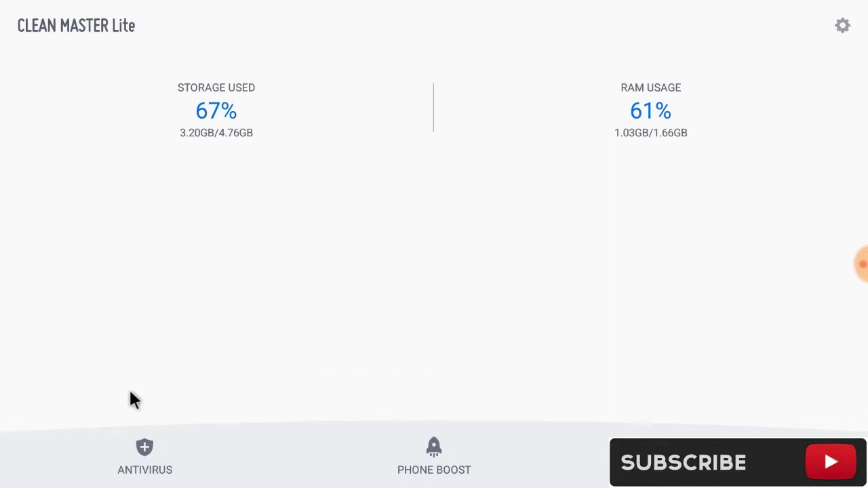
Run CM Lite's ANTIVIRUS scan until it reports All Safe
click(140, 460)
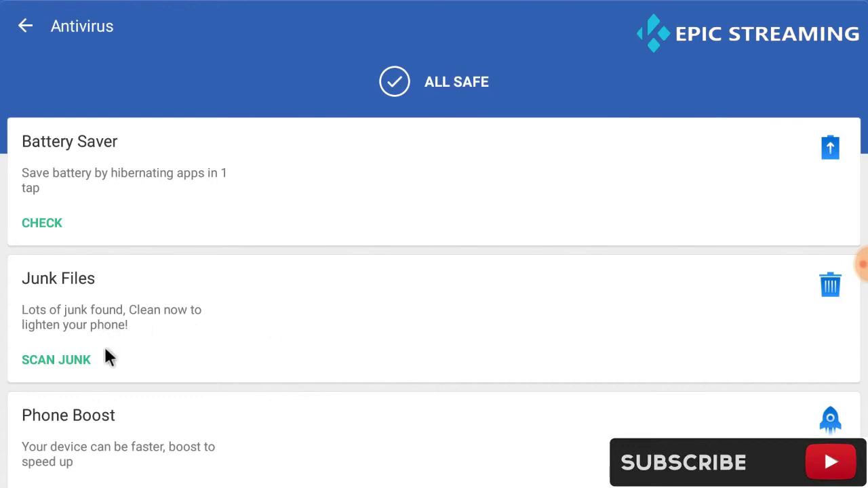
Run CM Lite's junk scan, which finds 817 MB with 319MB of cache junk selected
click(58, 359)
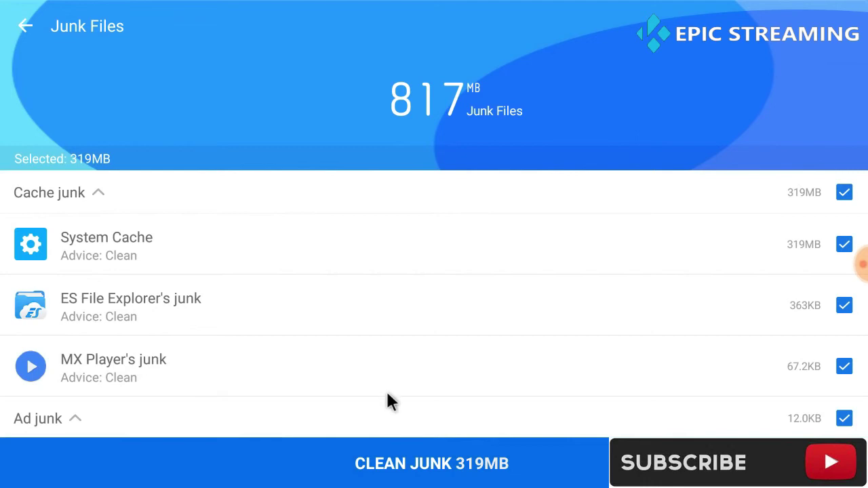
Clean the 319MB of selected junk until CM Lite reports 'Your phone was boosted'
click(390, 468)
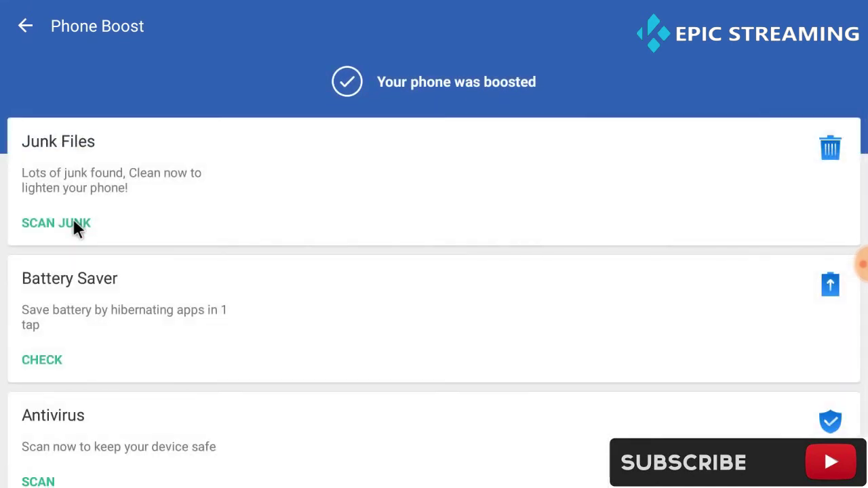
Dismiss the CM Lite card from the recent-apps overview, returning to the Android TV home screen
key(alt+Tab)
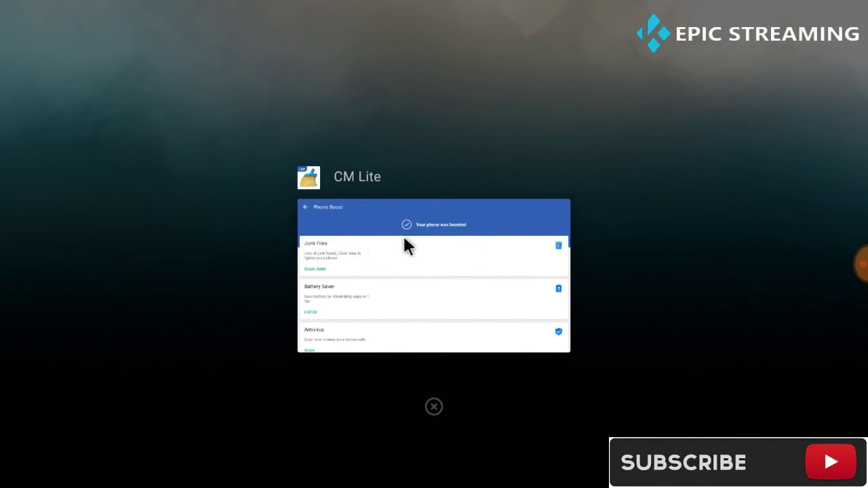
key(Down)
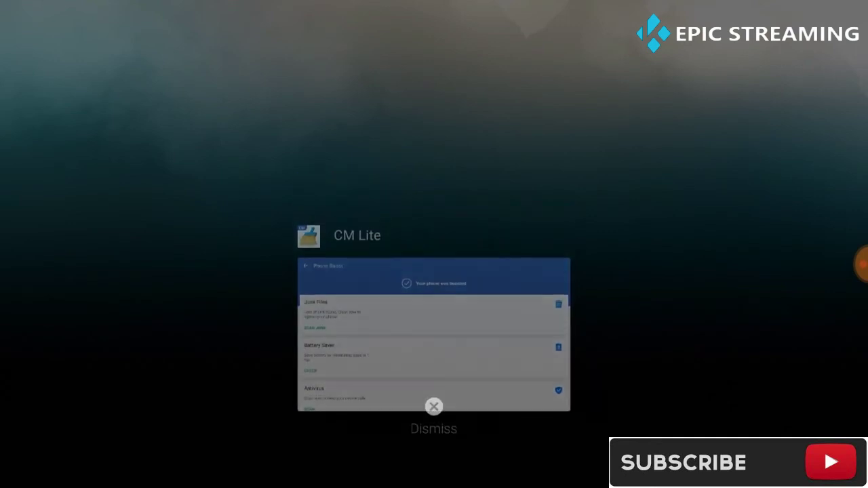
key(Return)
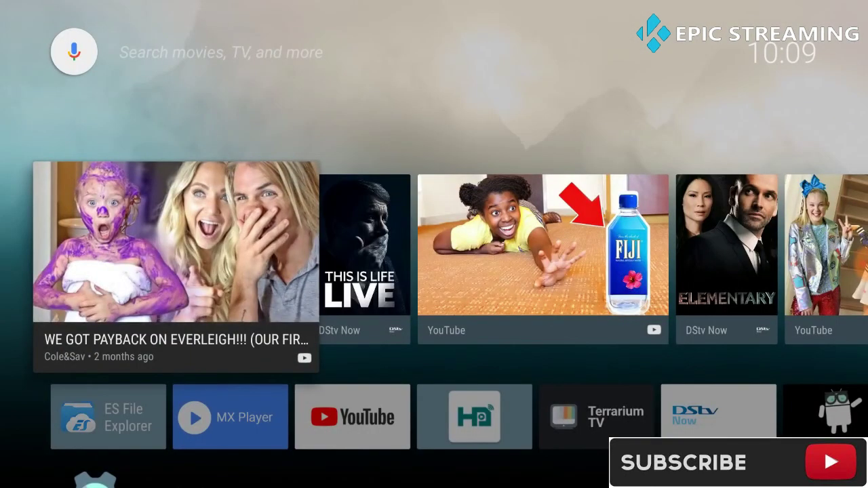